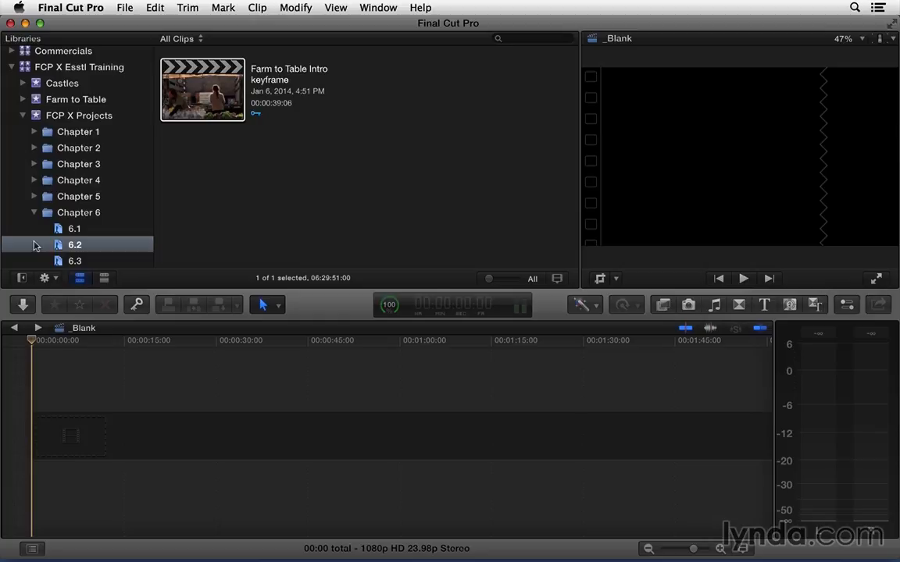
# Open the "Farm to Table Intro keyframe" project in the timeline and collapse the FCP X Projects event.
pyautogui.doubleClick(188, 104)
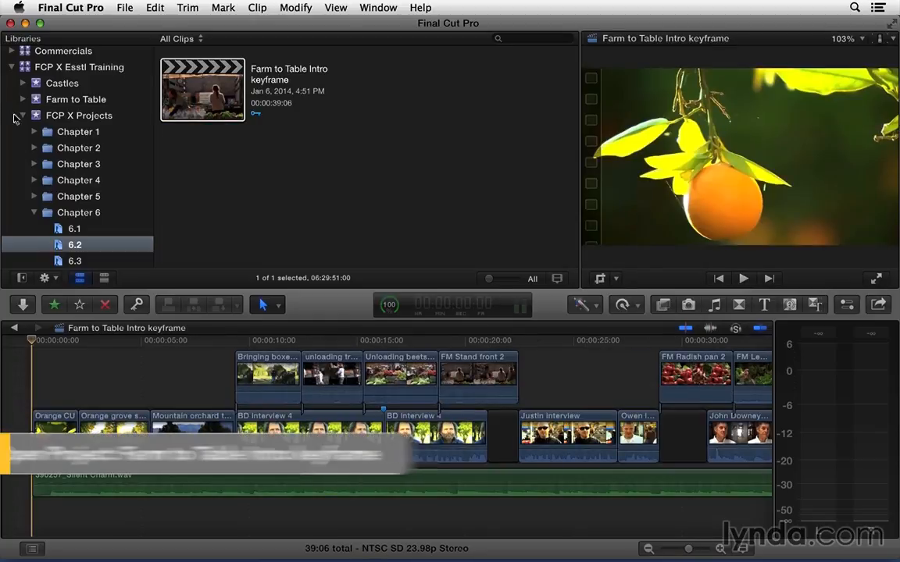
pyautogui.click(23, 116)
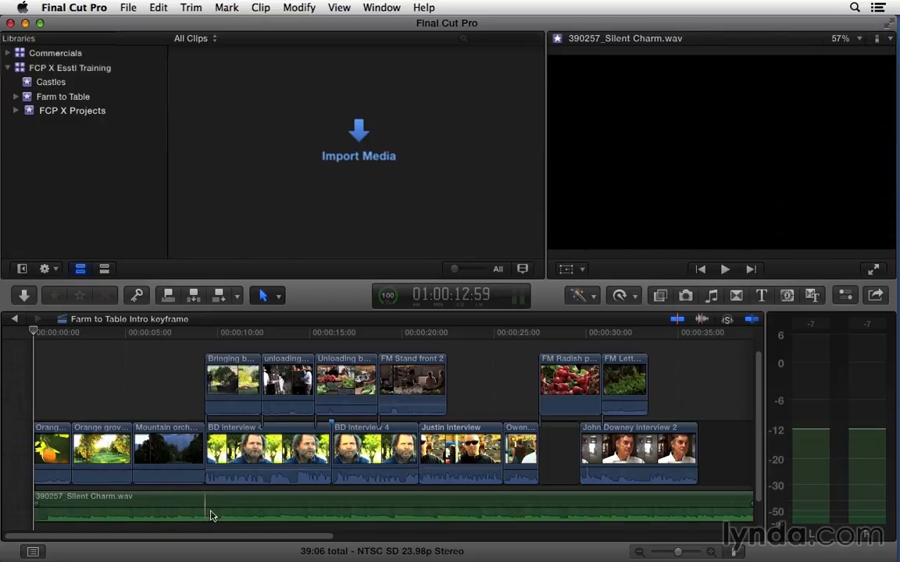
# Add two volume keyframes to the Silent Charm music clip, just before and just after the first interview's start.
pyautogui.click(201, 394)
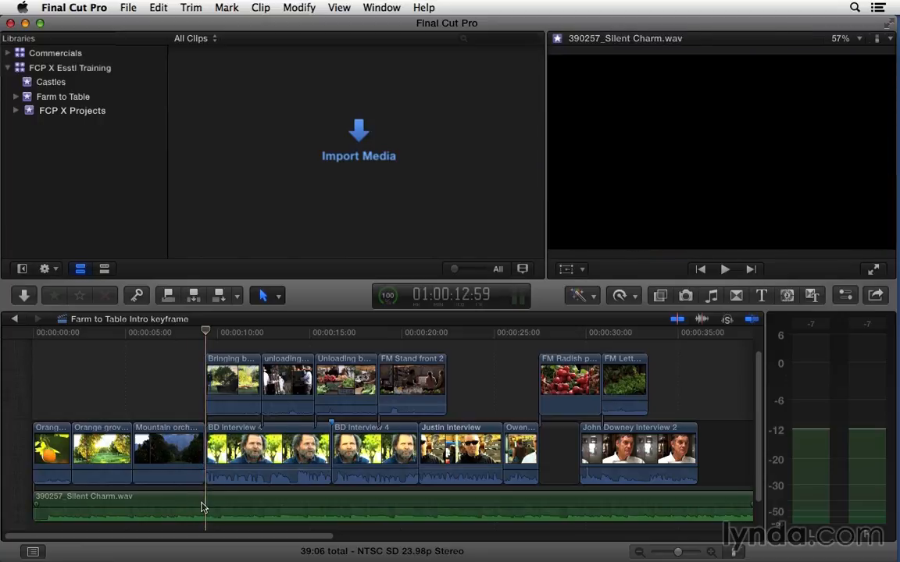
pyautogui.press('super+equal')
pyautogui.press('super+equal')
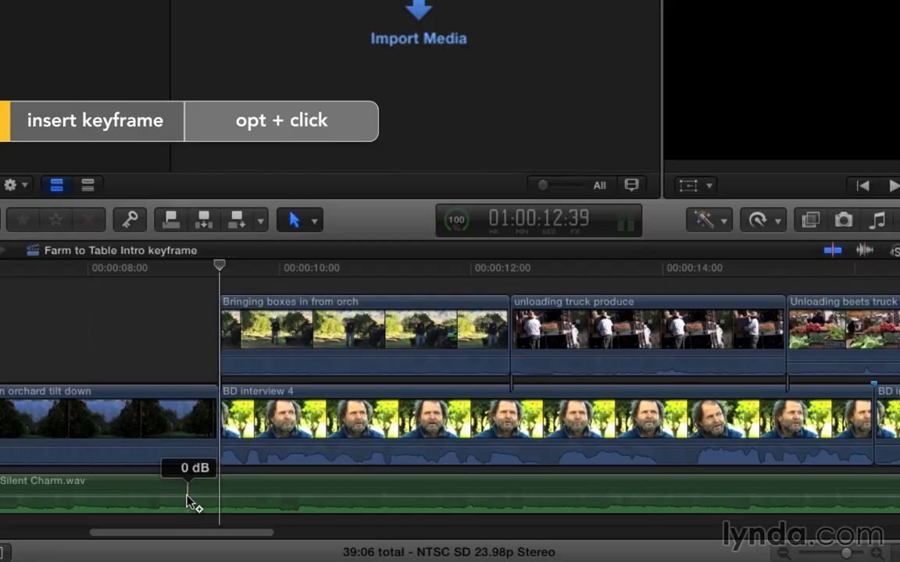
pyautogui.keyDown('alt'); pyautogui.click(189, 503); pyautogui.keyUp('alt')
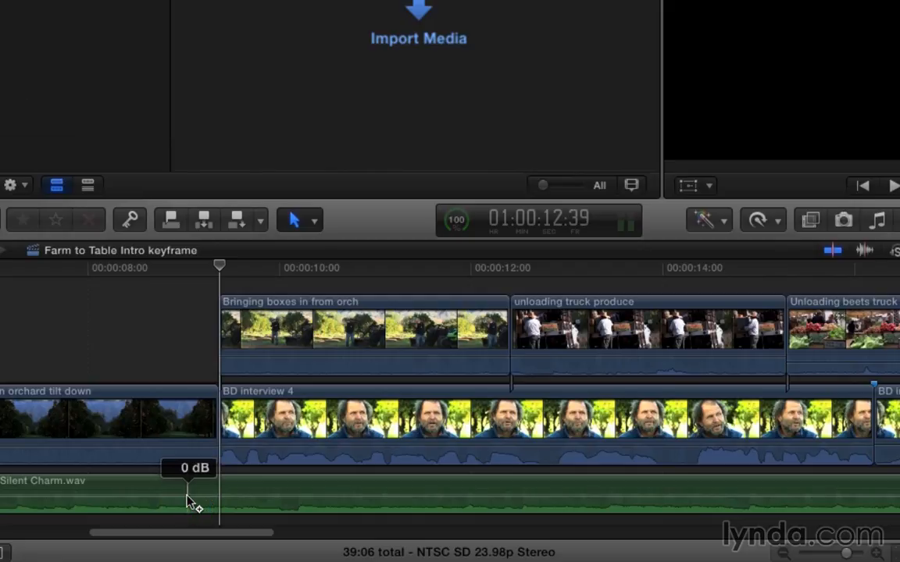
pyautogui.keyDown('alt'); pyautogui.click(193, 503); pyautogui.keyUp('alt')
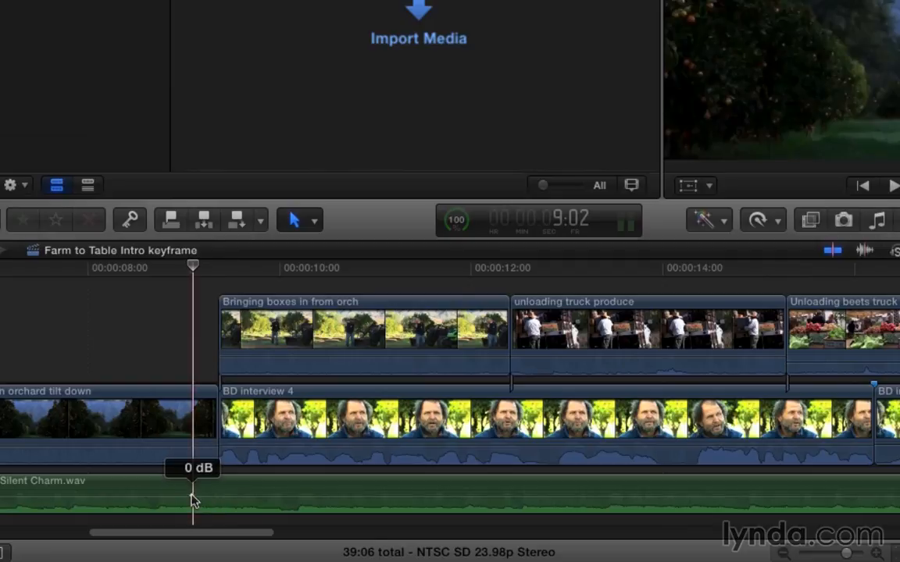
pyautogui.keyDown('alt'); pyautogui.click(233, 500); pyautogui.keyUp('alt')
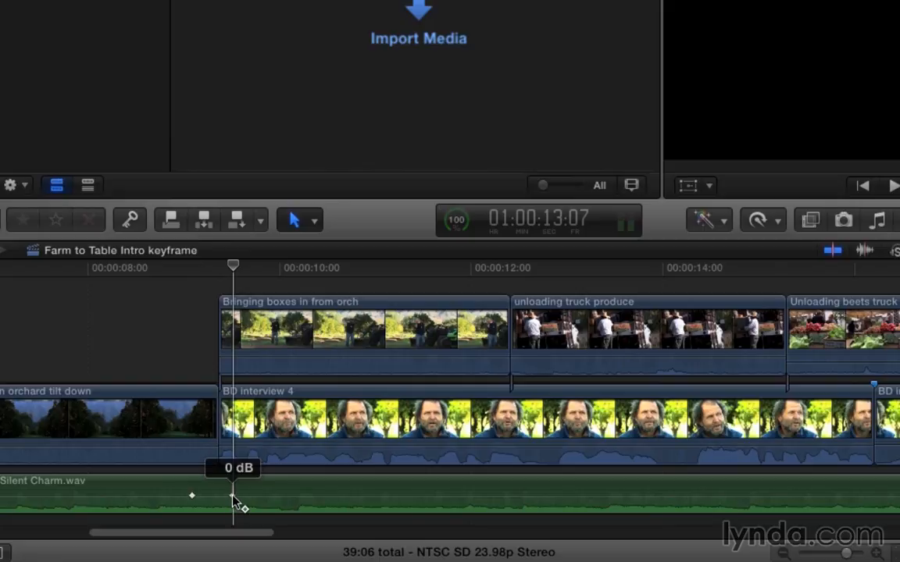
# Lower the second music keyframe so the music ramps down under the first interview, and play back the transition.
pyautogui.moveTo(235, 500)
pyautogui.mouseDown()
pyautogui.moveTo(233, 508)
pyautogui.moveTo(233, 489)
pyautogui.moveTo(232, 496)
pyautogui.mouseUp()
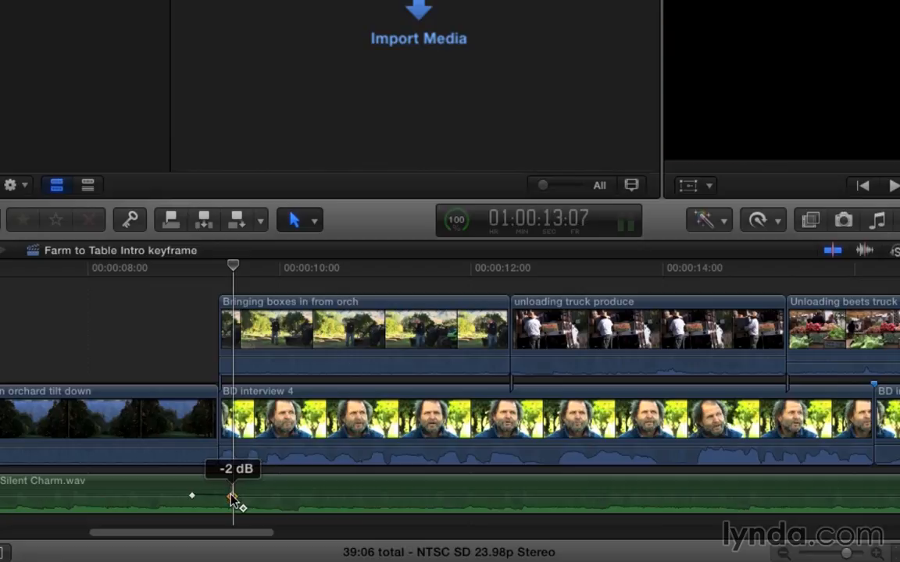
pyautogui.moveTo(232, 498); pyautogui.dragTo(256, 508)
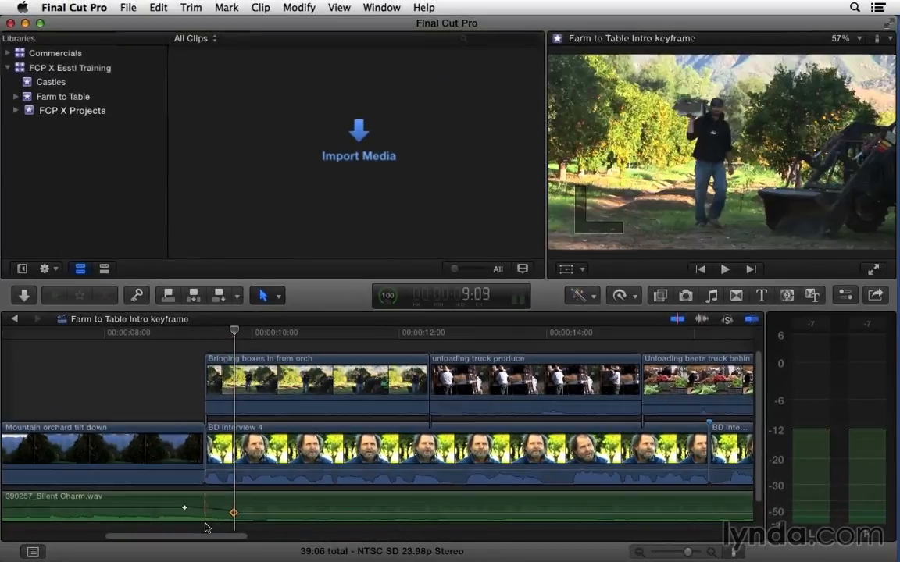
pyautogui.hscroll(-5, 182, 509)
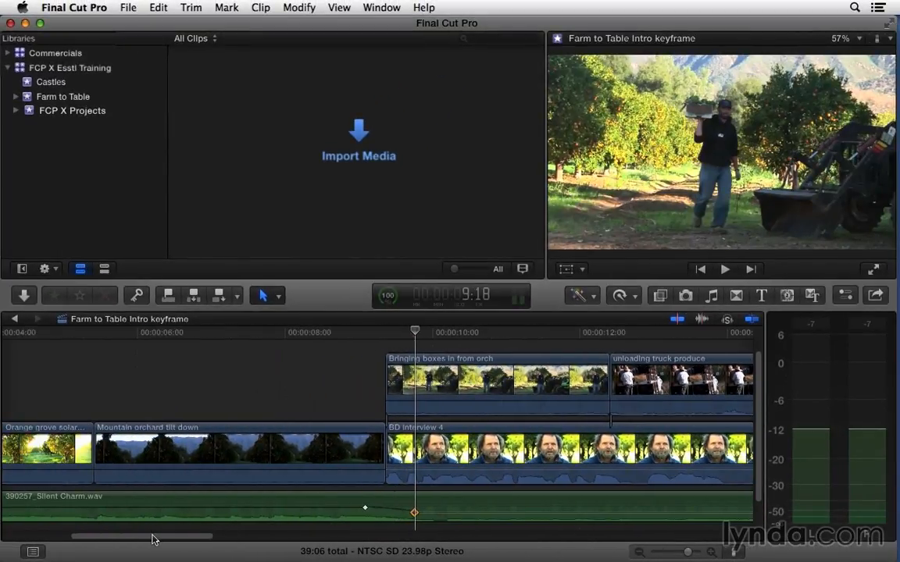
pyautogui.click(198, 335)
pyautogui.press('space')
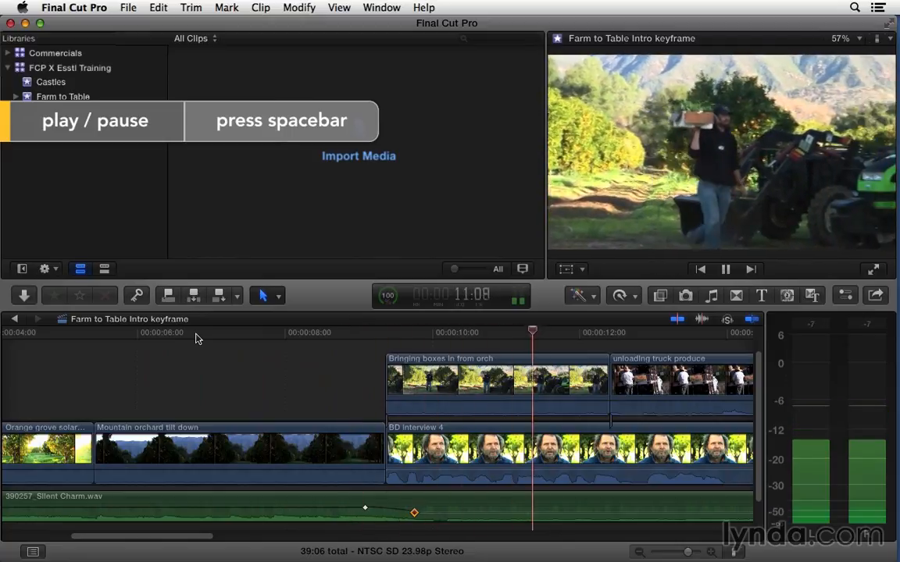
pyautogui.press('space')
# Set the second music keyframe to -9 dB and play the transition into the first interview again.
pyautogui.click(414, 516)
pyautogui.moveTo(414, 516); pyautogui.dragTo(414, 510)
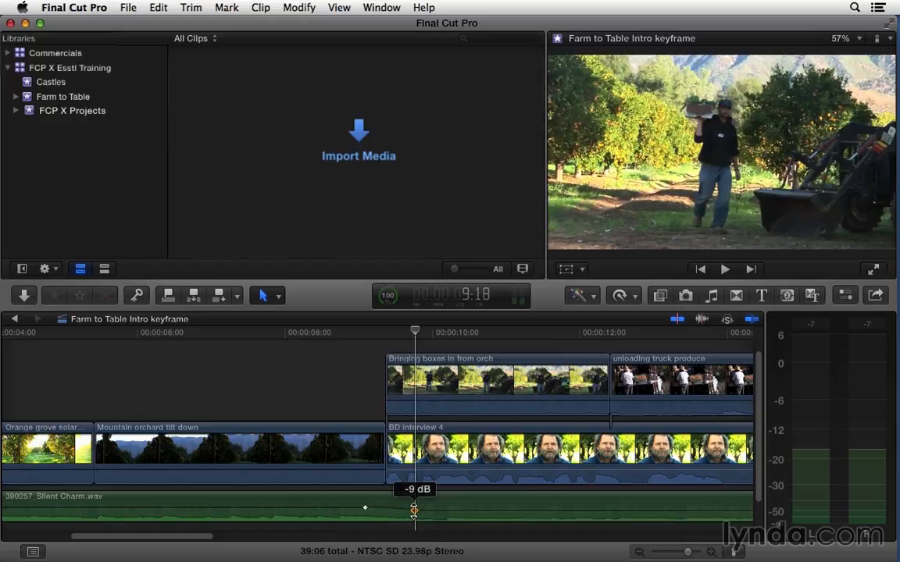
pyautogui.moveTo(326, 508); pyautogui.dragTo(326, 508)
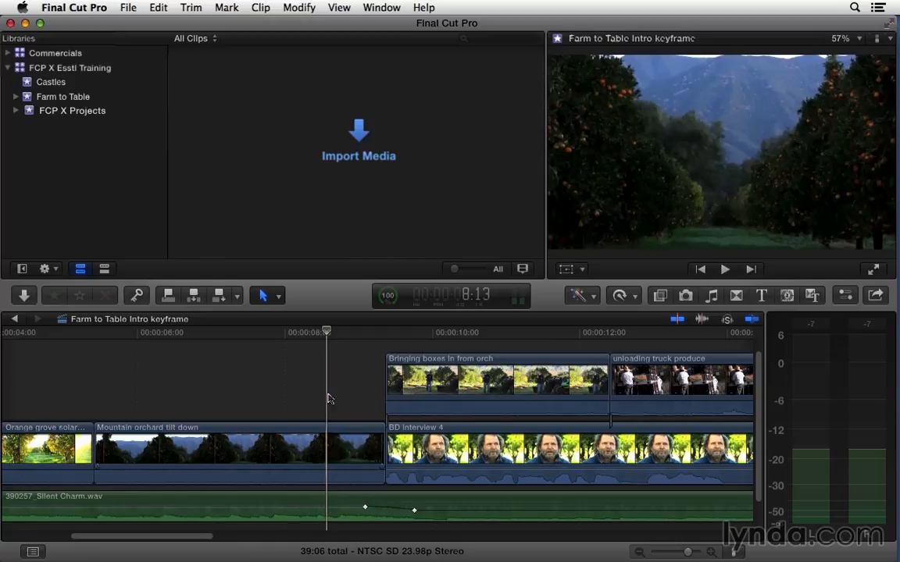
pyautogui.click(320, 336)
pyautogui.press('space')
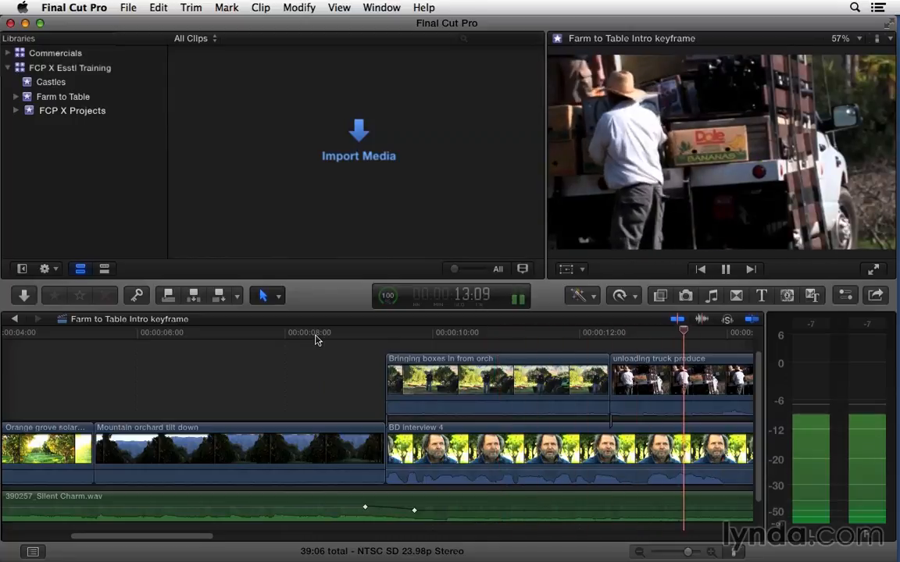
pyautogui.press('space')
# Add four music volume keyframes around the gap before the last interview, two at its start and two at its end.
pyautogui.moveTo(185, 540); pyautogui.dragTo(437, 550)
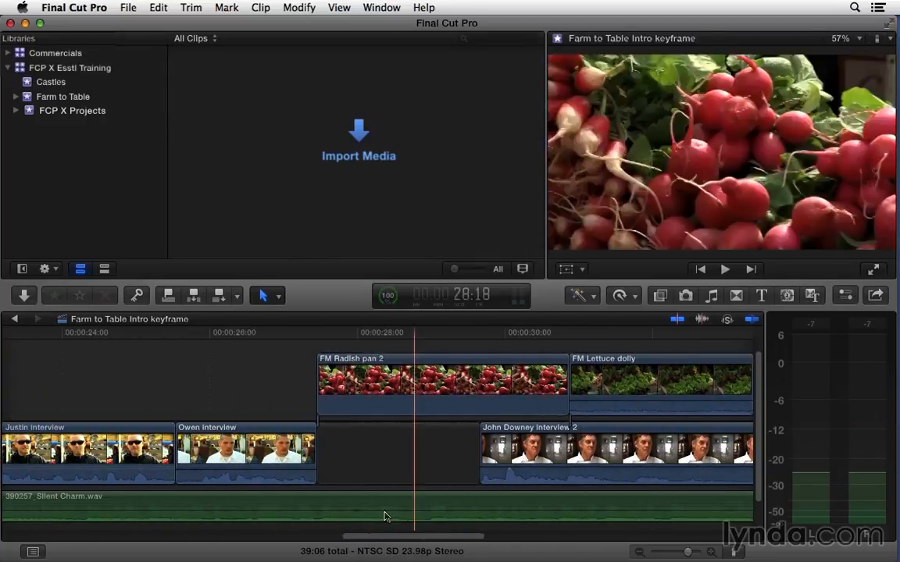
pyautogui.keyDown('alt'); pyautogui.click(301, 512); pyautogui.keyUp('alt')
pyautogui.keyDown('alt'); pyautogui.click(333, 513); pyautogui.keyUp('alt')
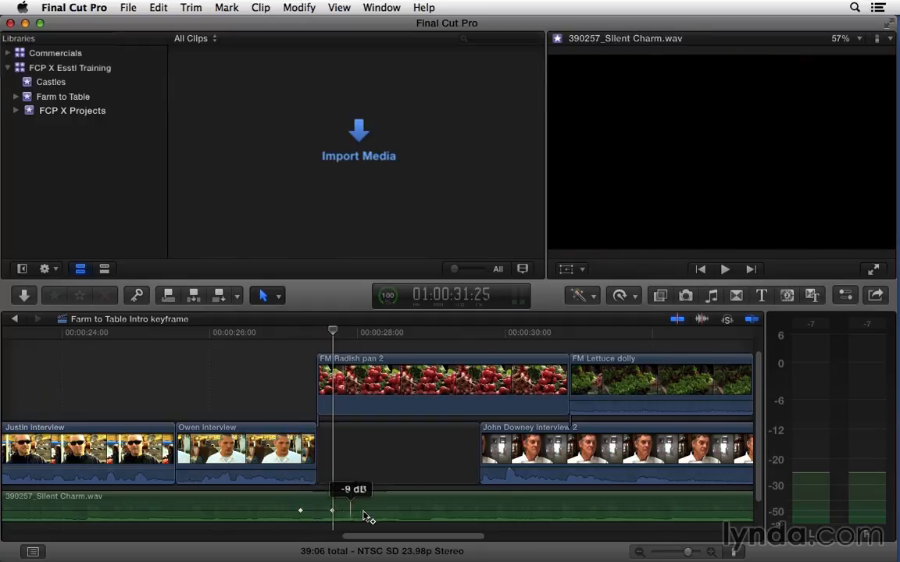
pyautogui.keyDown('alt'); pyautogui.click(468, 513); pyautogui.keyUp('alt')
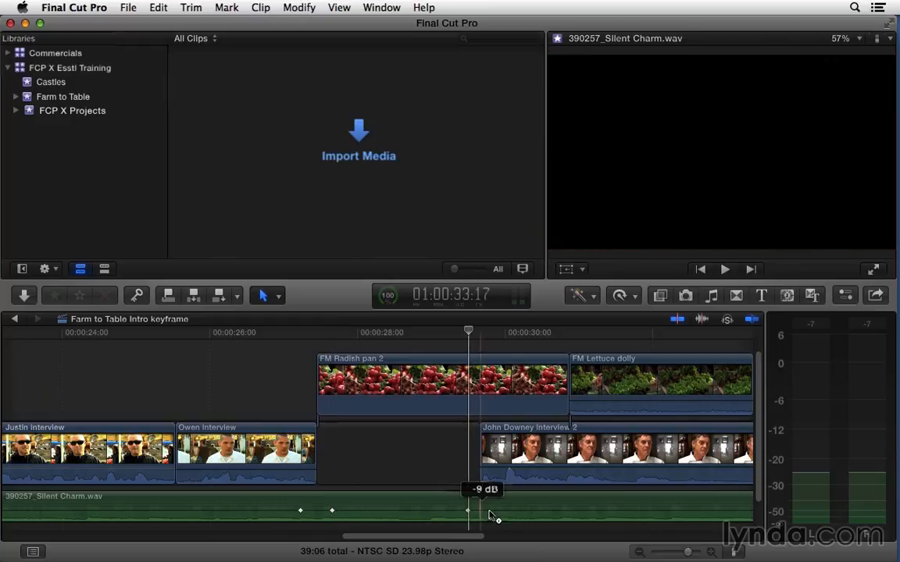
pyautogui.keyDown('alt'); pyautogui.click(506, 512); pyautogui.keyUp('alt')
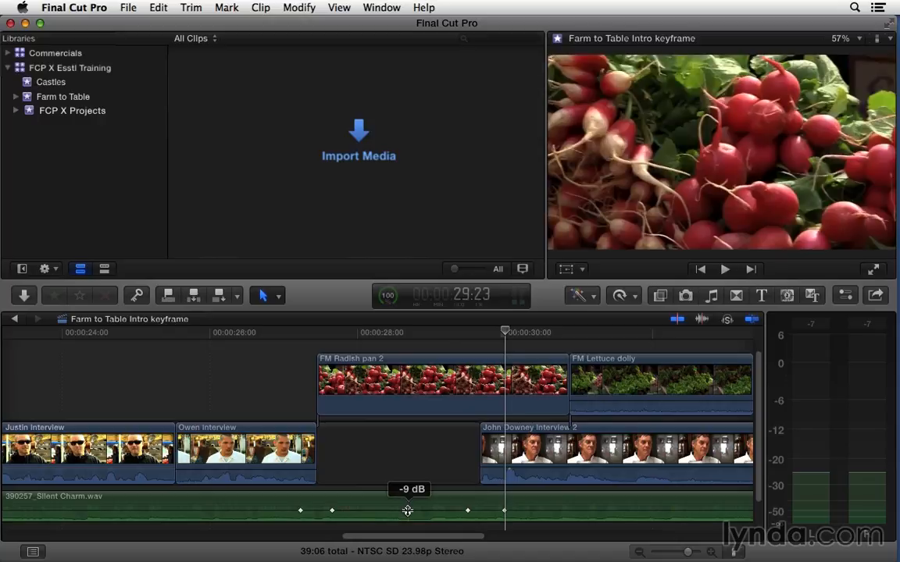
# Raise the music level between the inner keyframes across the interview gap and play back the section.
pyautogui.moveTo(408, 511); pyautogui.dragTo(407, 507)
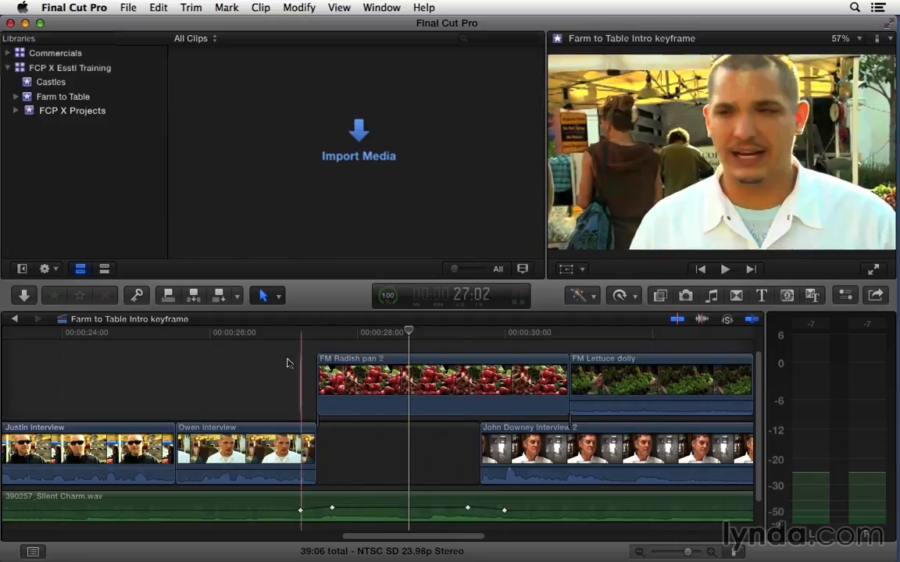
pyautogui.click(272, 335)
pyautogui.press('space')
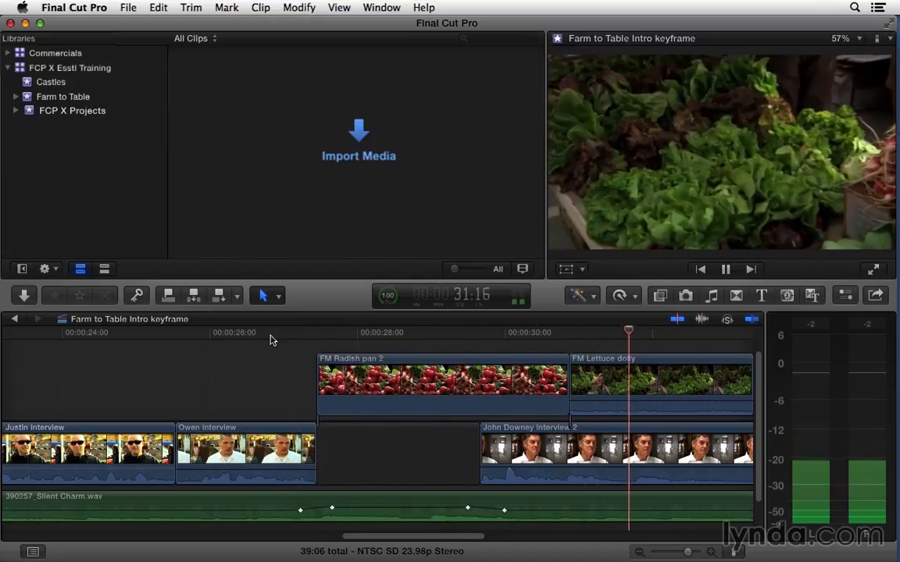
pyautogui.press('space')
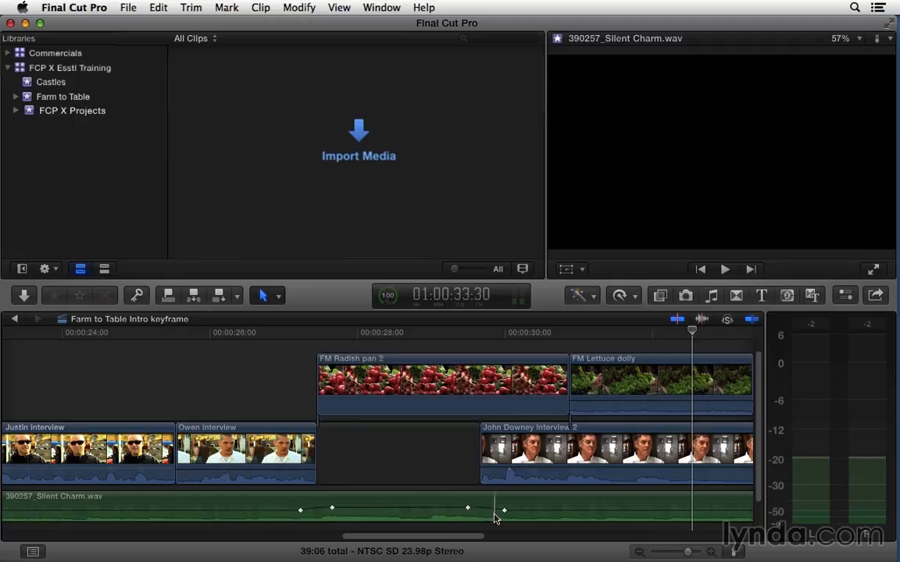
# Undo all the volume keyframes and level changes made on the music clip.
pyautogui.hotkey('shift', 'z')
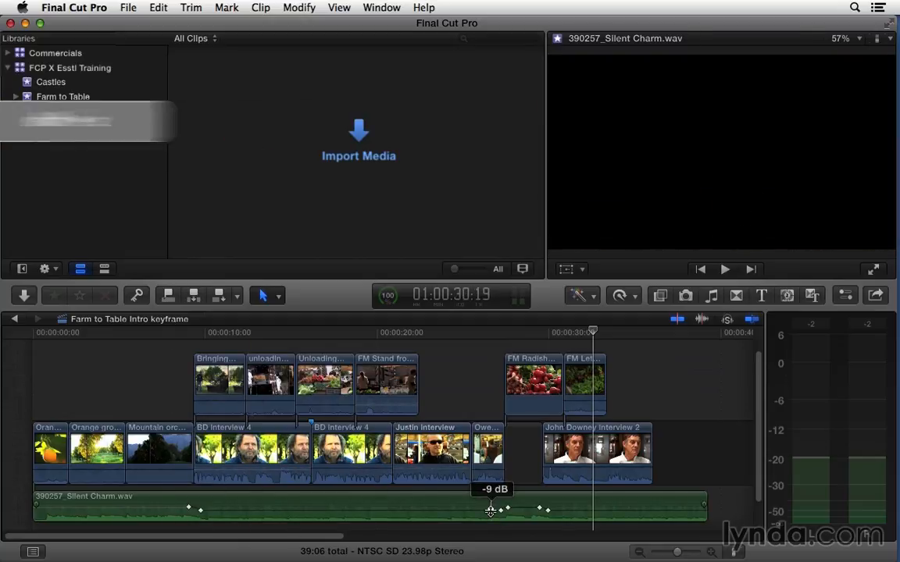
pyautogui.press('super+z')
pyautogui.press('super+z')
pyautogui.press('super+z')
pyautogui.press('super+z')
pyautogui.press('super+z')
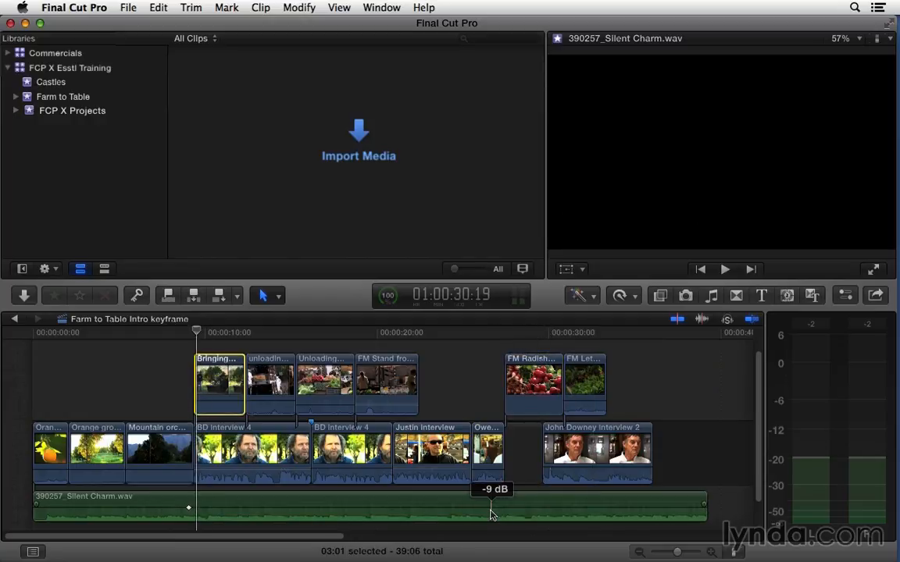
pyautogui.press('super+z')
pyautogui.click(172, 368)
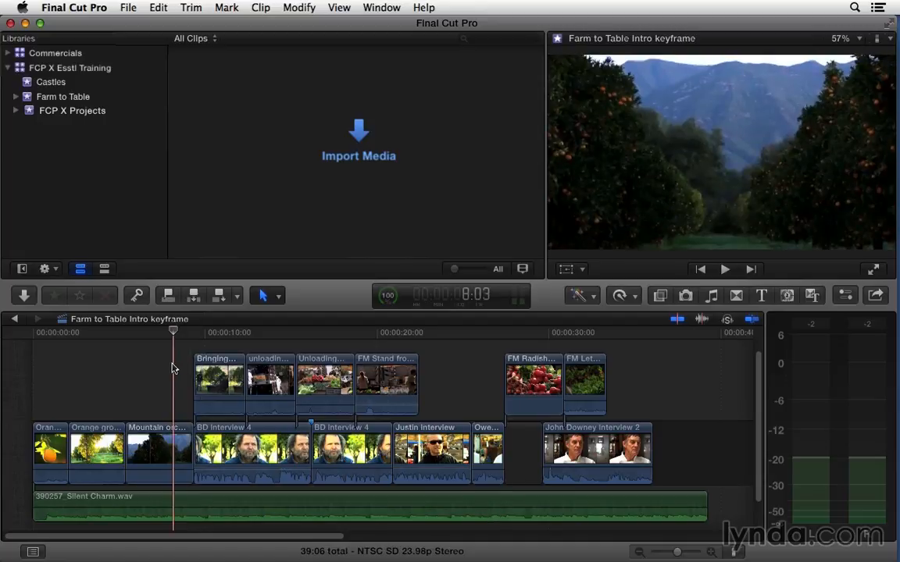
# With the Range Selection tool, mark the music beneath the first four interview clips and lower it to about -9 dB.
pyautogui.click(277, 297)
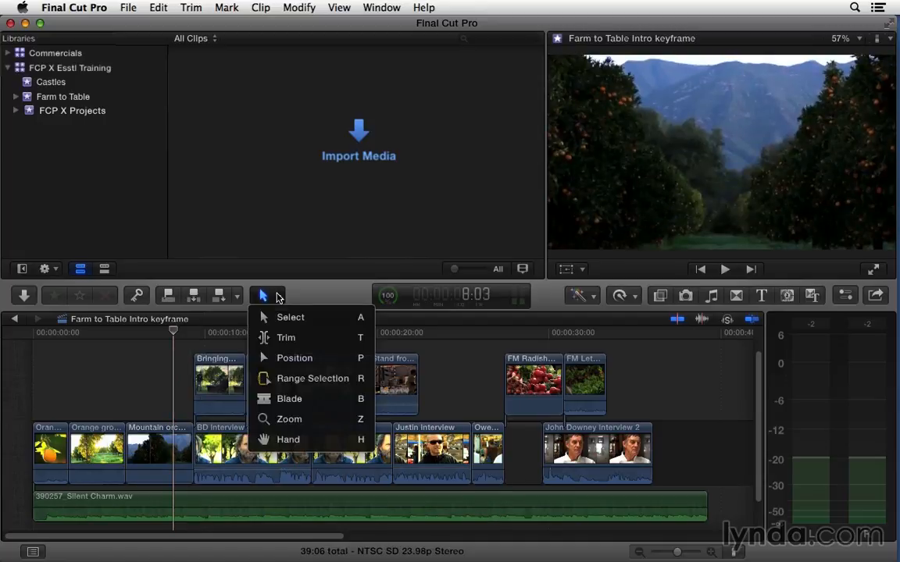
pyautogui.click(362, 382)
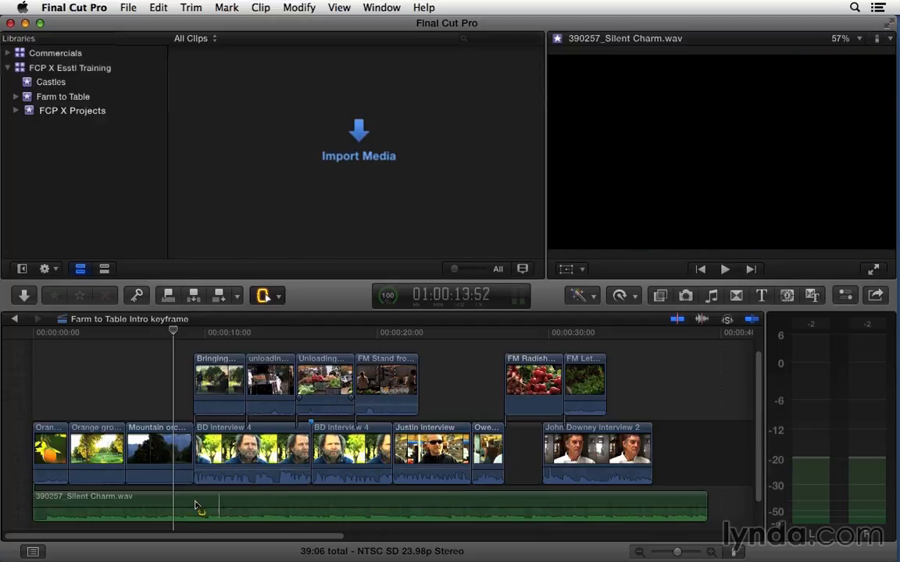
pyautogui.moveTo(193, 506); pyautogui.dragTo(503, 498)
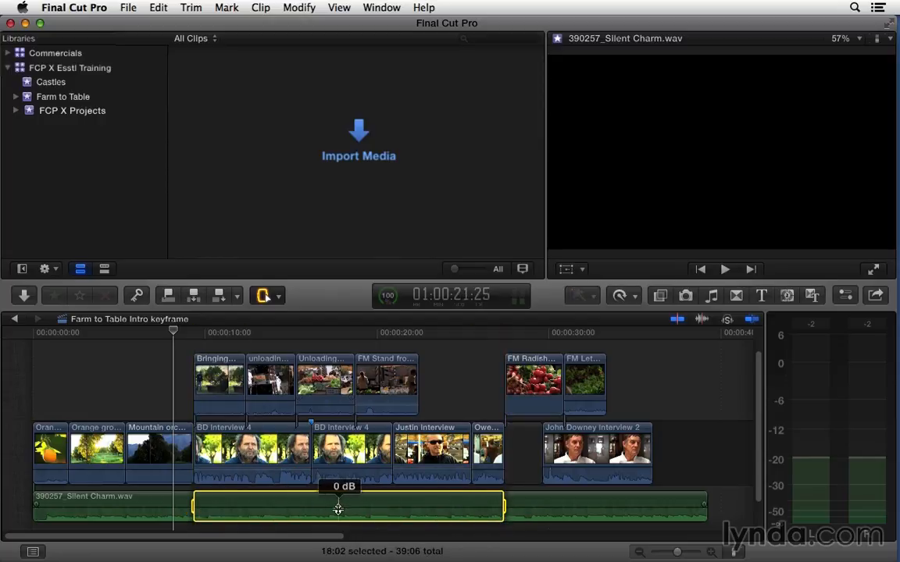
pyautogui.moveTo(337, 506); pyautogui.dragTo(337, 511)
# Select the music range beneath the last interview, lower its volume, and return to the Select tool.
pyautogui.moveTo(541, 504); pyautogui.dragTo(617, 512)
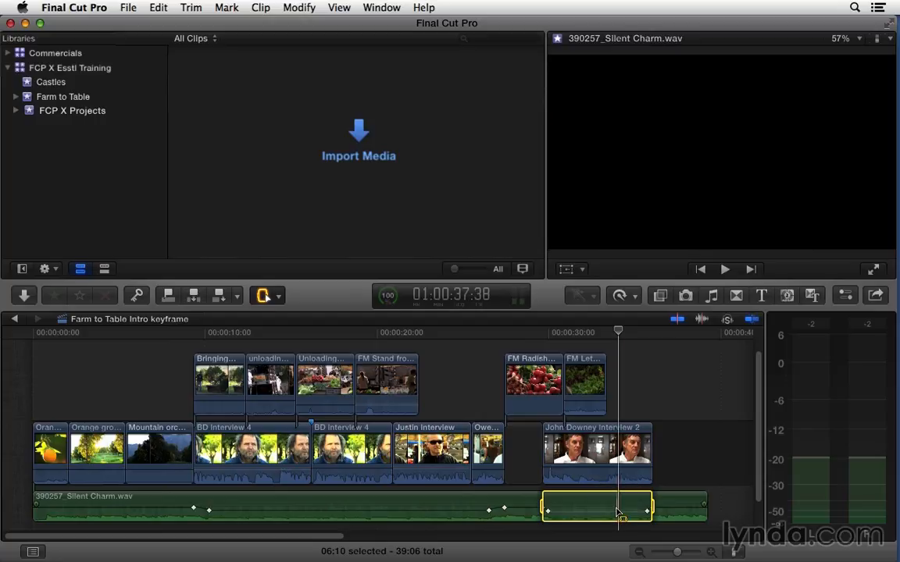
pyautogui.press('a')
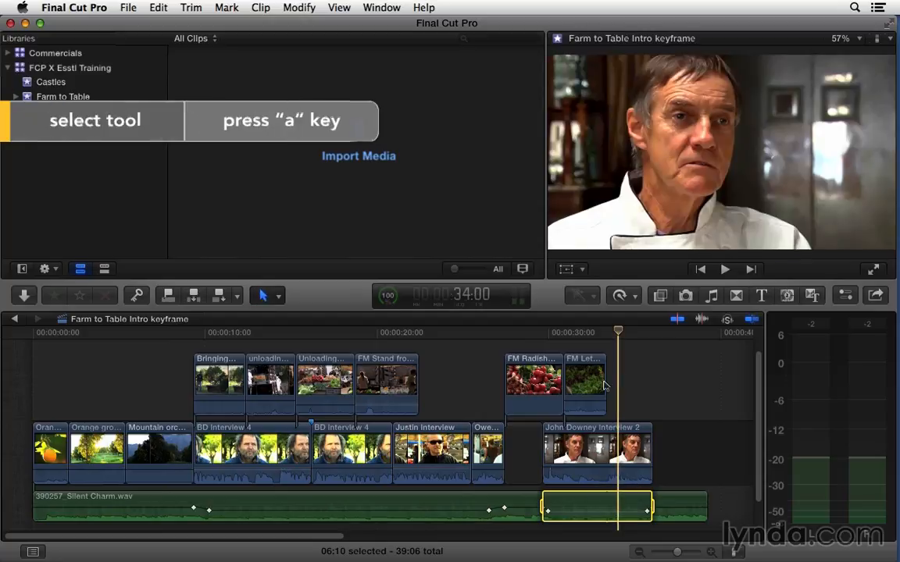
pyautogui.click(446, 367)
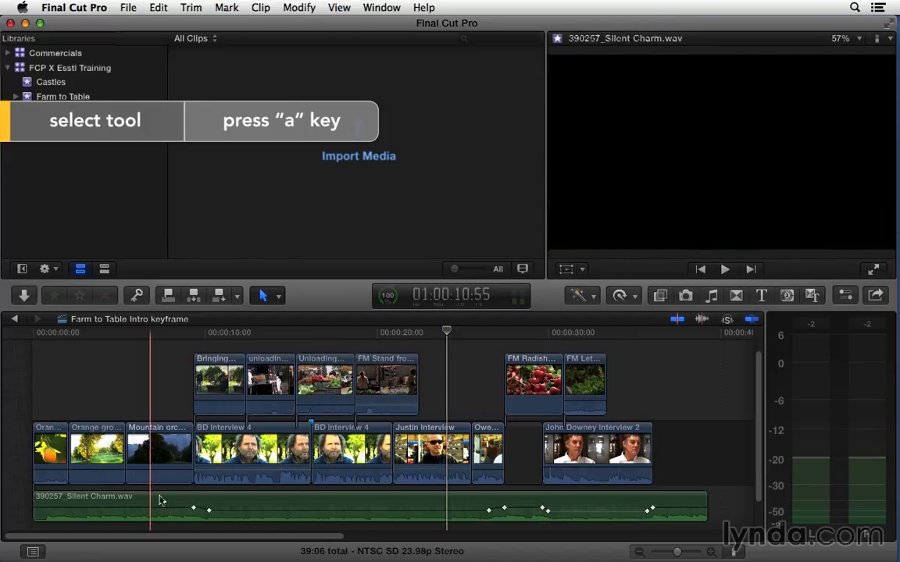
# Move the second music keyframe later to just before 00:00:10:00, lengthening the ramp down under the first interview.
pyautogui.click(197, 339)
pyautogui.press('super+equal')
pyautogui.press('super+equal')
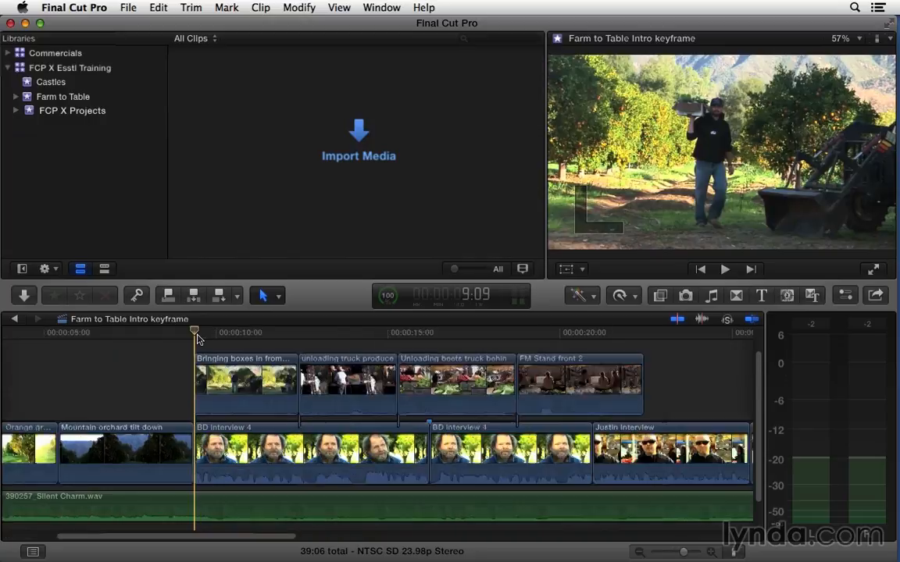
pyautogui.moveTo(318, 510); pyautogui.dragTo(278, 512)
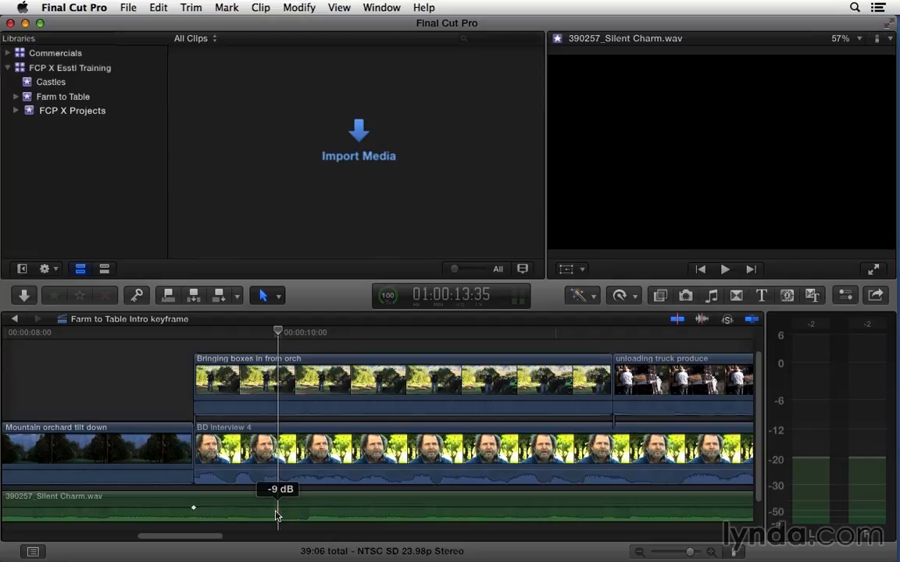
pyautogui.press('c')
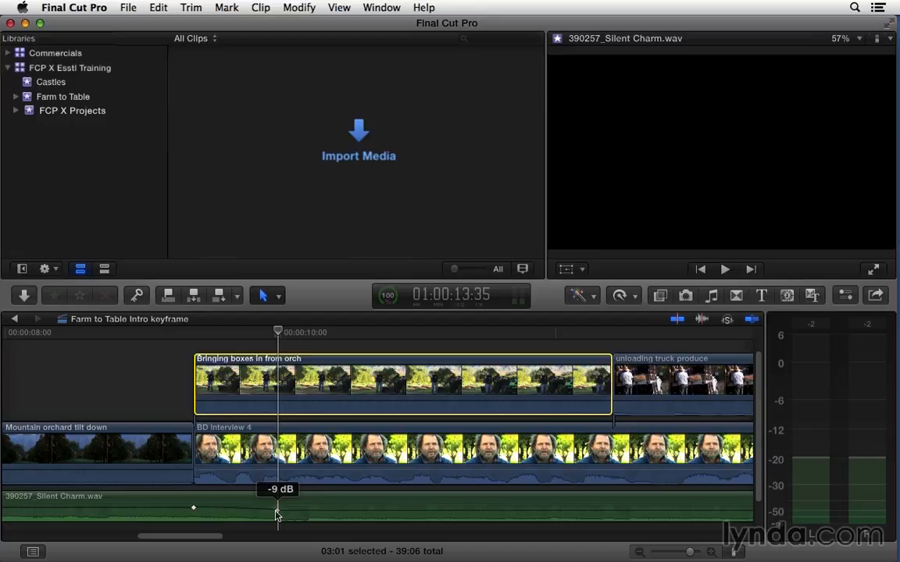
# Add a short fade-in, about a third of a second long, to the start of the music clip and set its shape to S-curve.
pyautogui.hscroll(-10, 277, 515)
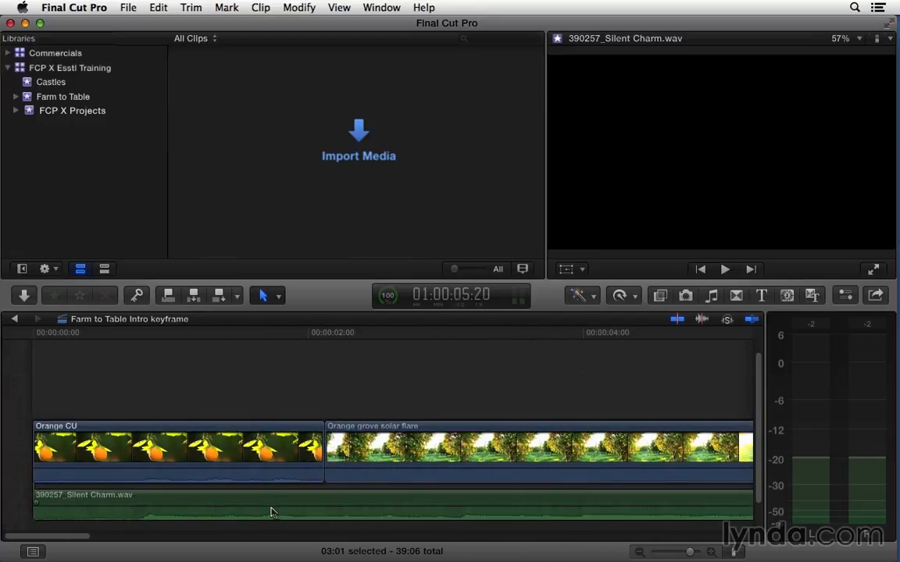
pyautogui.click(37, 504)
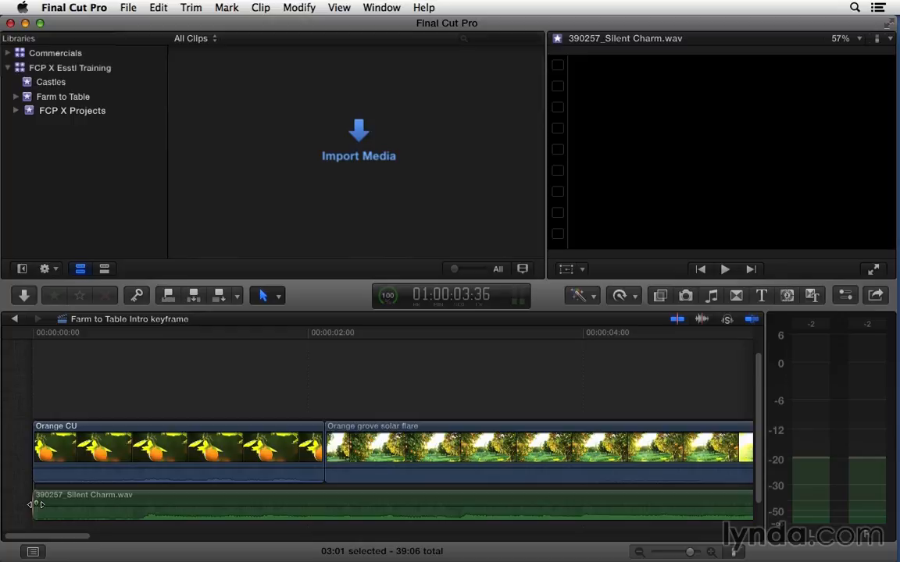
pyautogui.moveTo(37, 504); pyautogui.dragTo(84, 506)
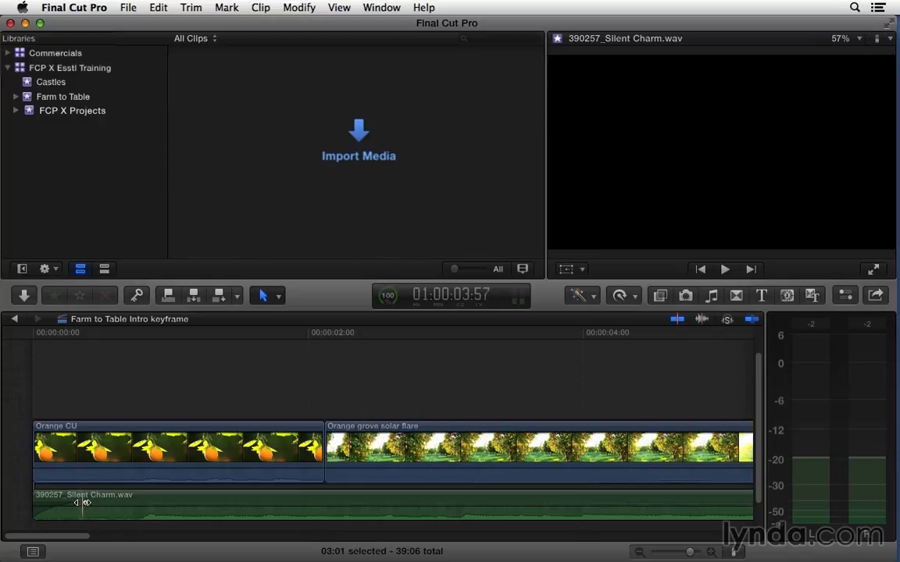
pyautogui.rightClick(81, 505)
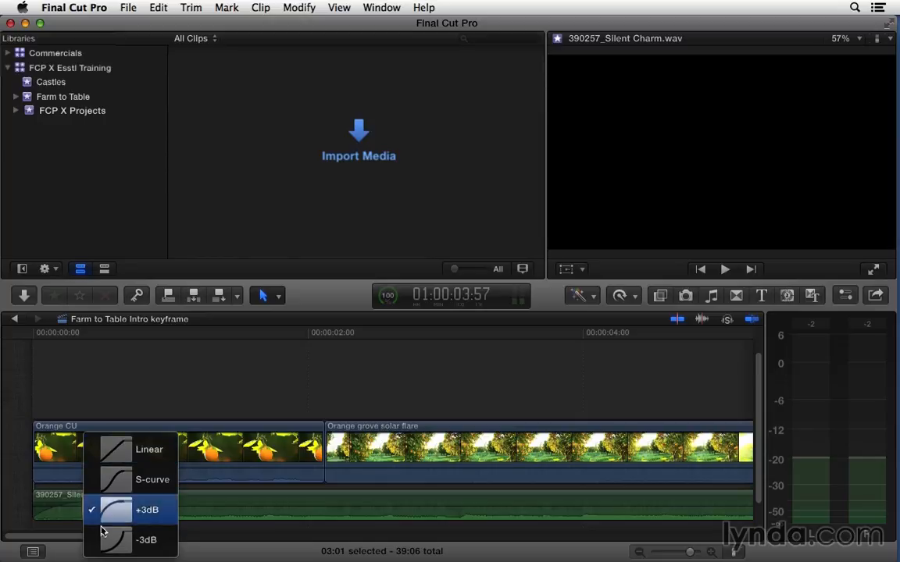
pyautogui.click(104, 486)
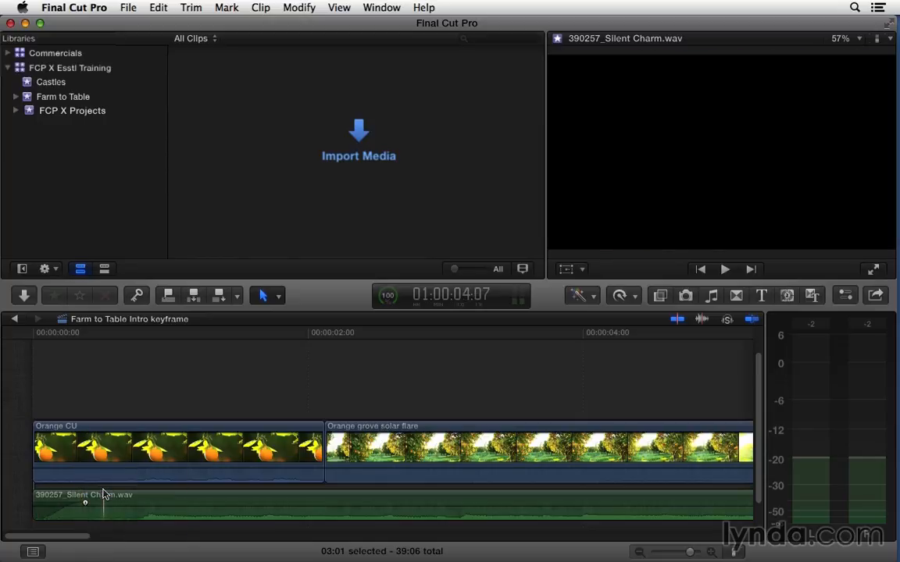
# Add a very short audio fade-in at the start of the BD Interview 4 clip and play the transition into it.
pyautogui.moveTo(70, 537); pyautogui.dragTo(193, 539)
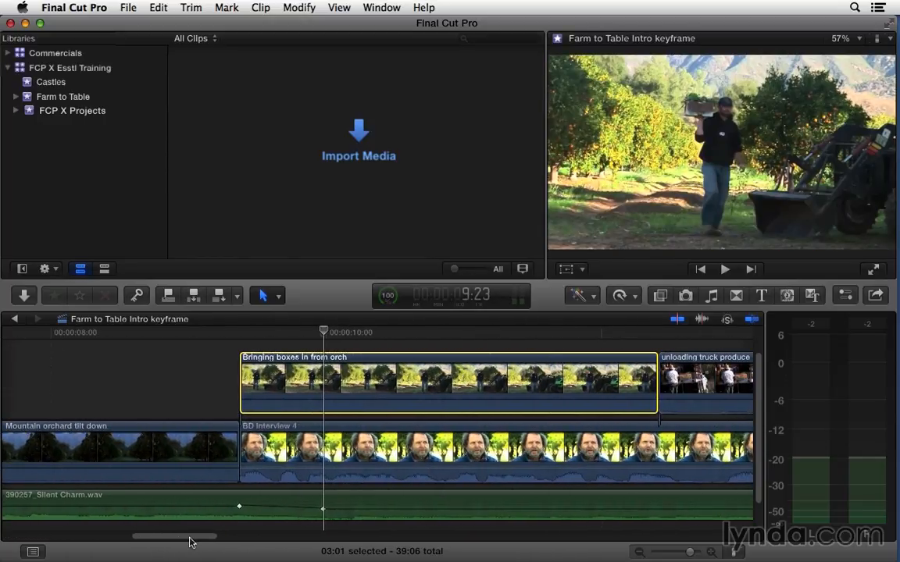
pyautogui.moveTo(243, 464); pyautogui.dragTo(255, 464)
pyautogui.click(242, 334)
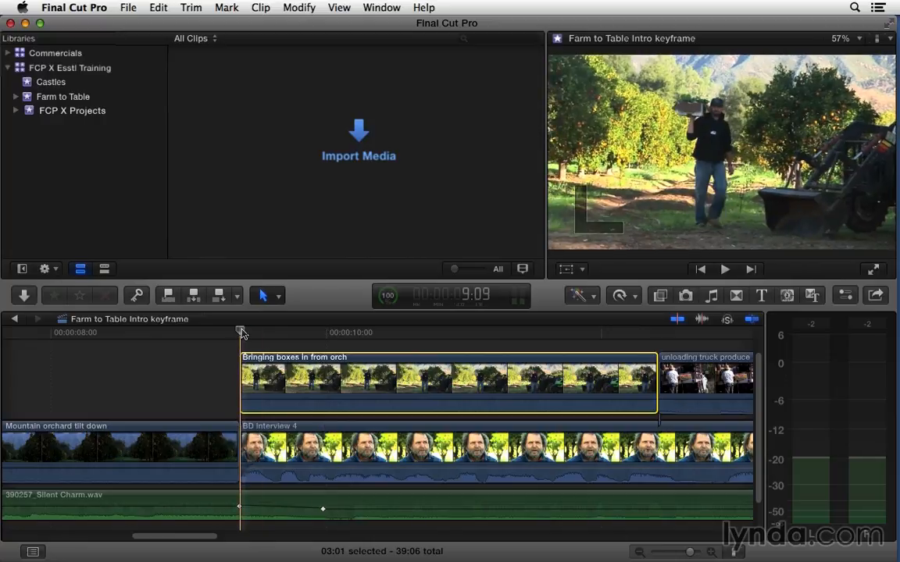
pyautogui.press('space')
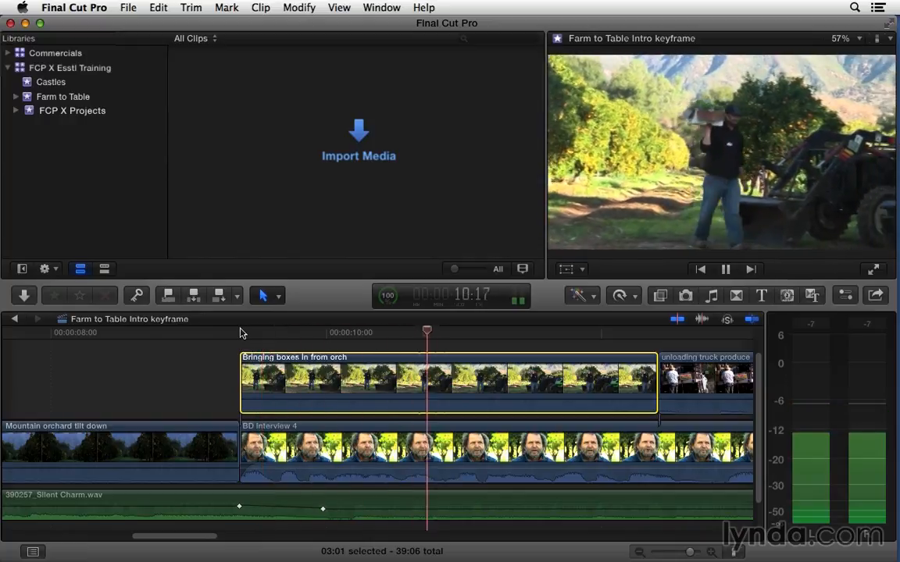
pyautogui.press('space')
pyautogui.click(240, 333)
pyautogui.press('space')
pyautogui.click(242, 334)
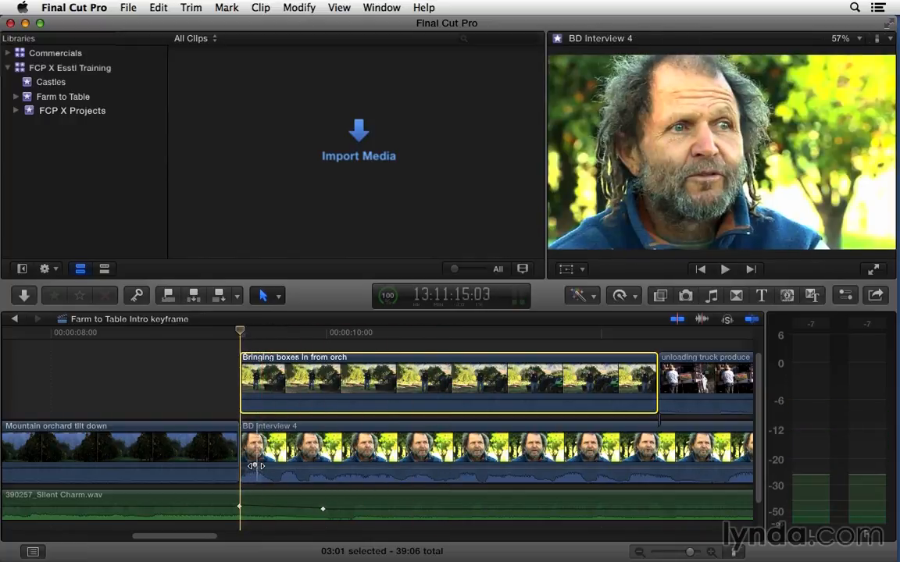